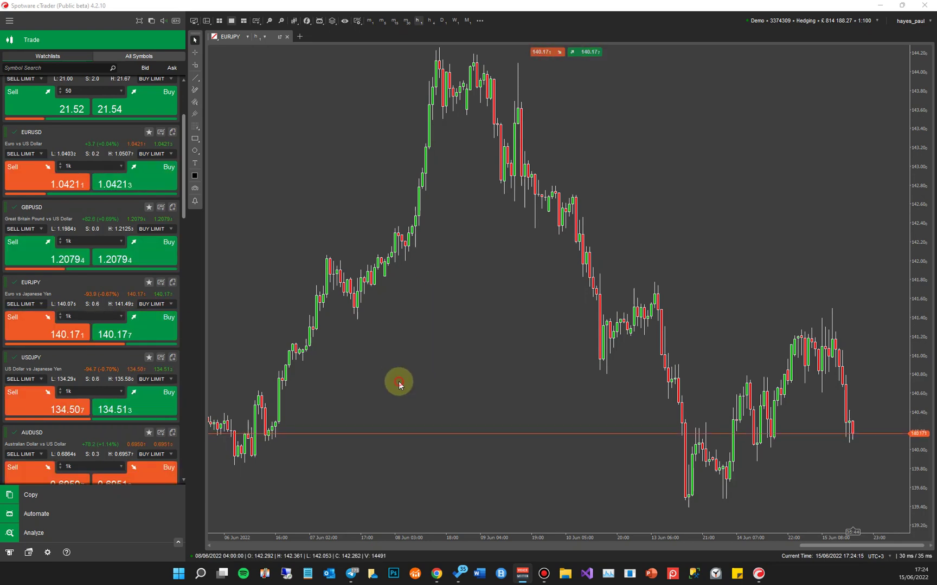
Step: Open cTrader's platform-wide search over the EURJPY chart with Ctrl+F
{"action": "key", "text": "ctrl+f"}
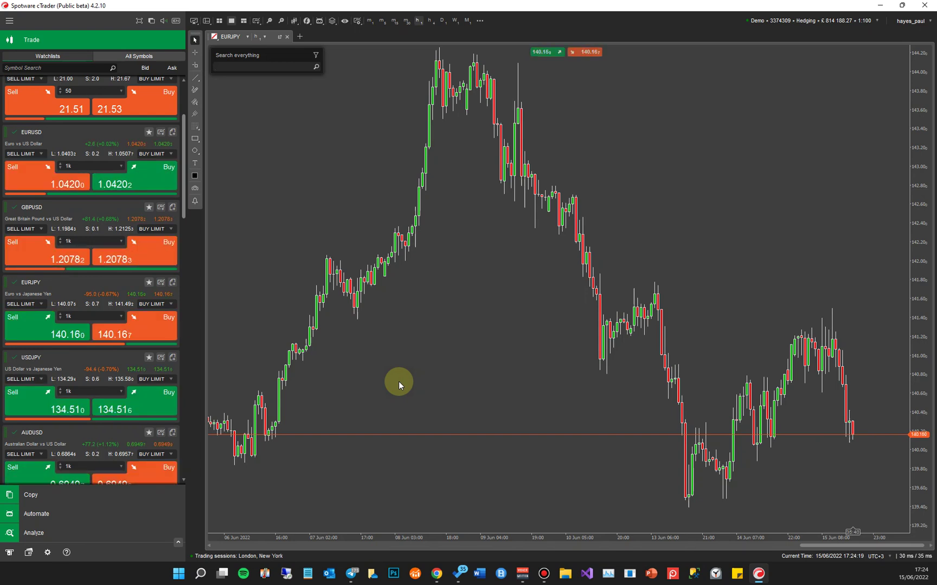
{"action": "type", "text": "ls"}
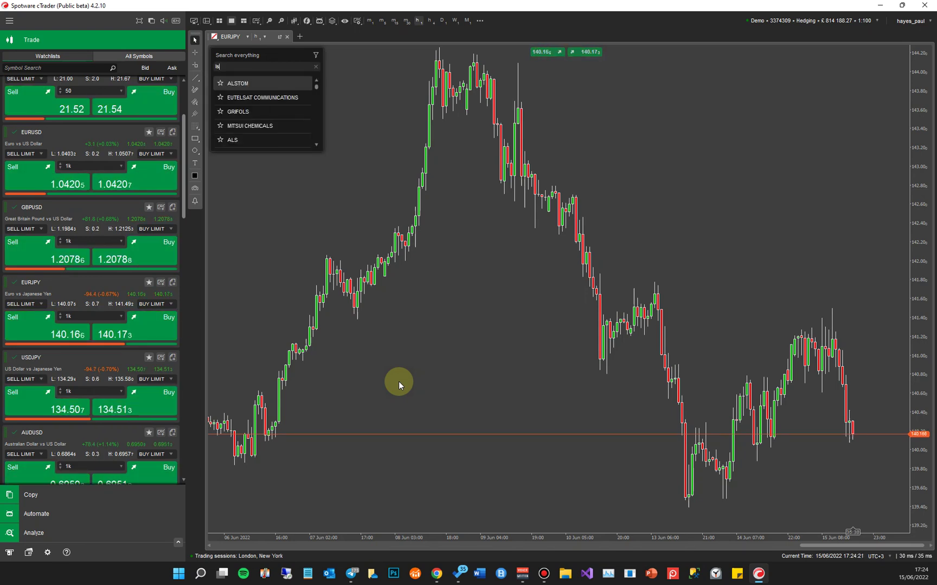
{"action": "type", "text": "ma"}
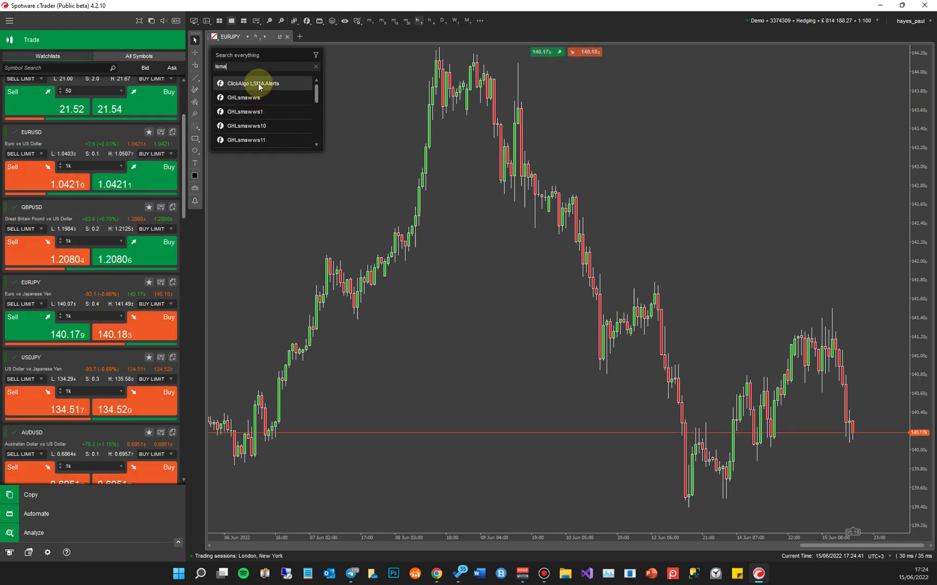
Step: Add ClickAlgo LSMA Alerts to the EURJPY chart with Length 20 and Close bar price
{"action": "left_click", "coordinate": [258, 85]}
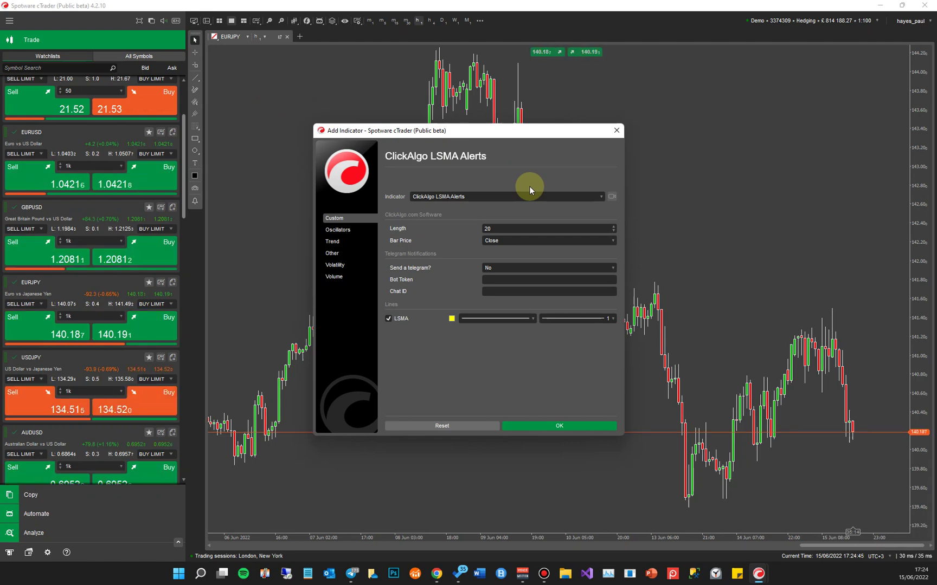
{"action": "left_click", "coordinate": [502, 230]}
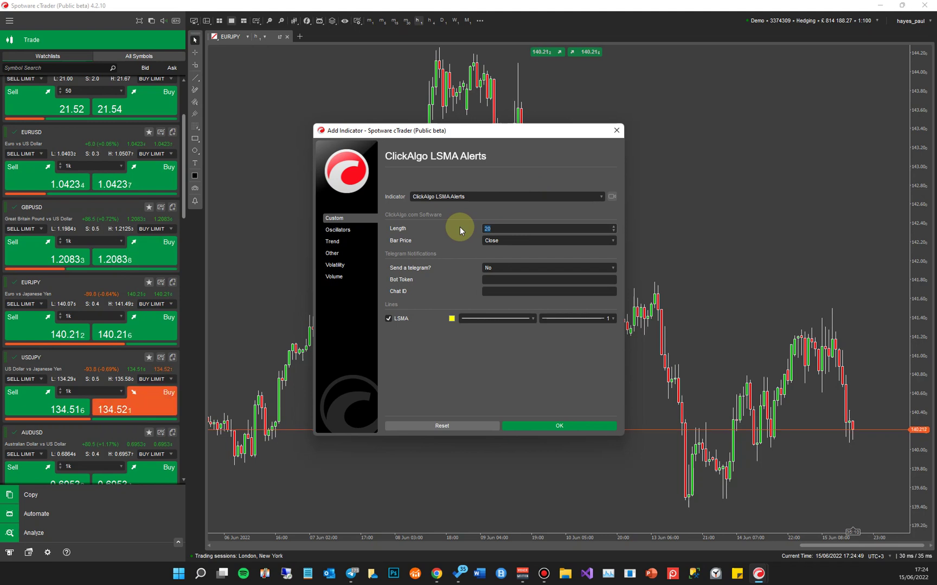
{"action": "left_click", "coordinate": [512, 242]}
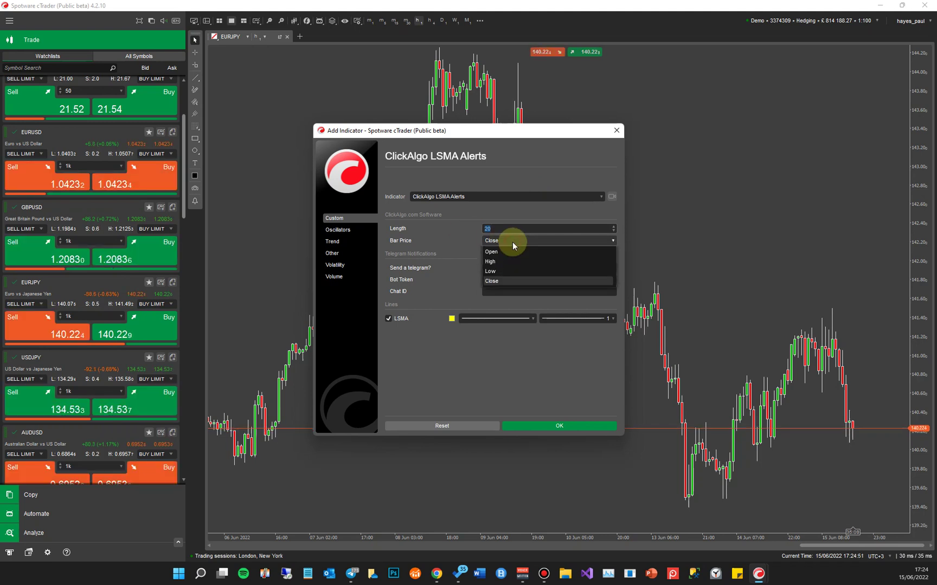
{"action": "left_click", "coordinate": [499, 280]}
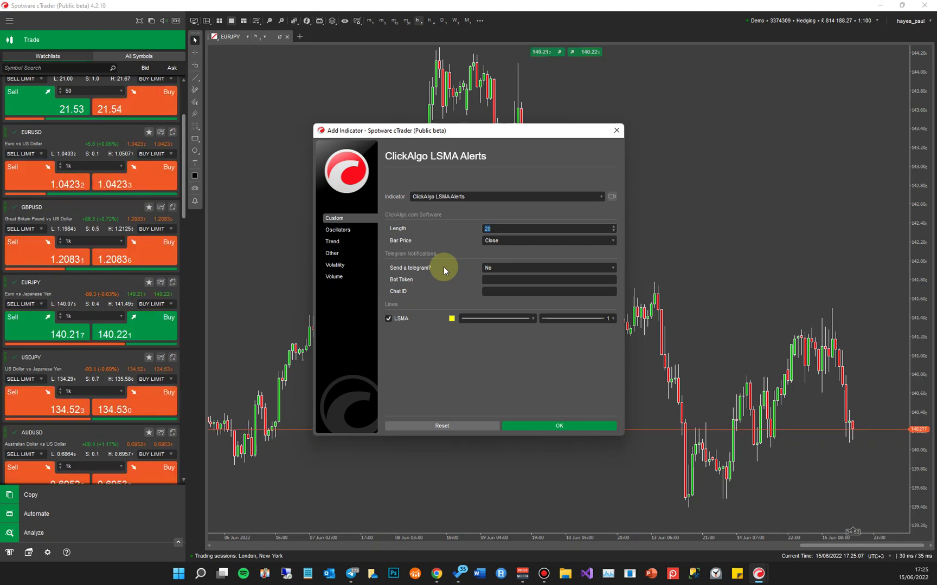
{"action": "left_click", "coordinate": [544, 428]}
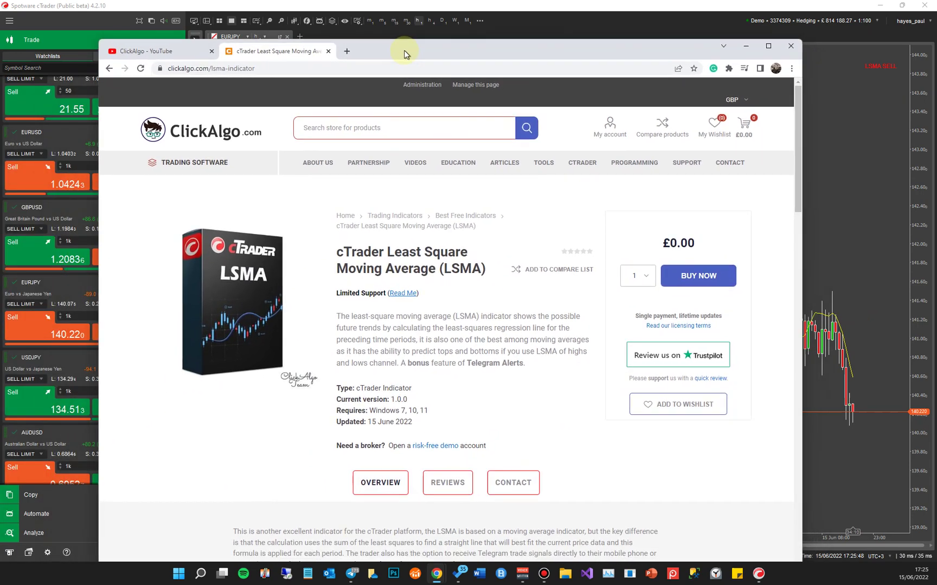
Step: Move the Chrome window into view and close the 'lsma' store search suggestions
{"action": "left_click_drag", "start_coordinate": [422, 66], "coordinate": [391, 43]}
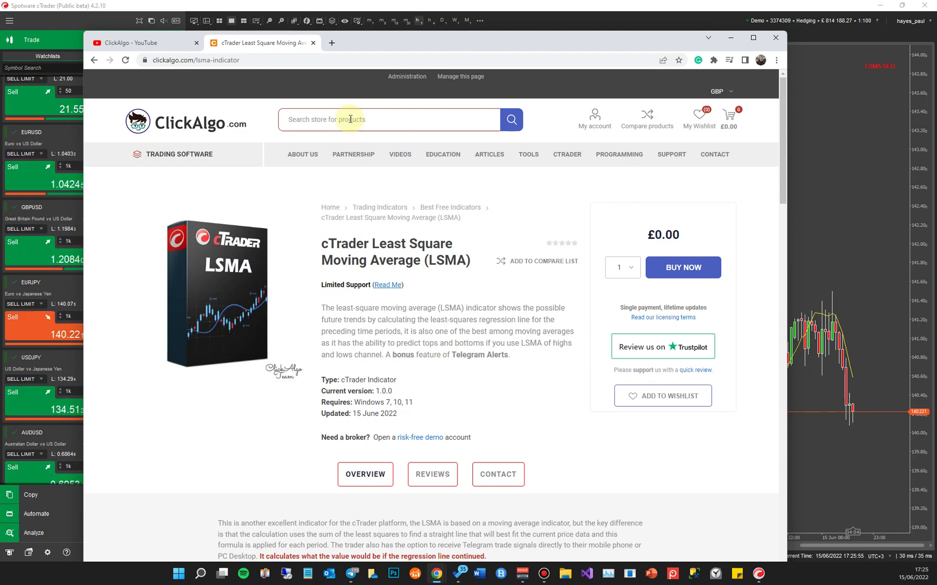
{"action": "type", "text": "lsma"}
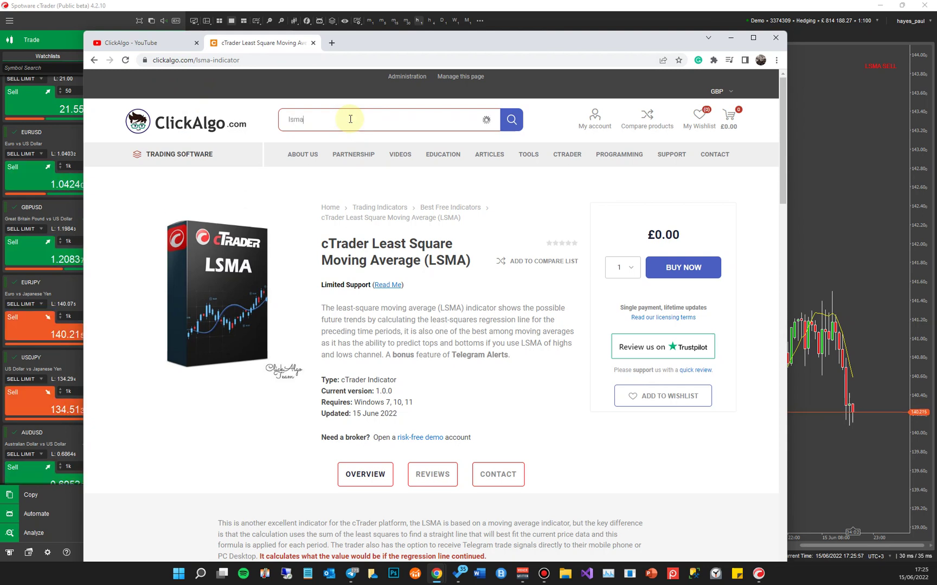
{"action": "left_click", "coordinate": [229, 181]}
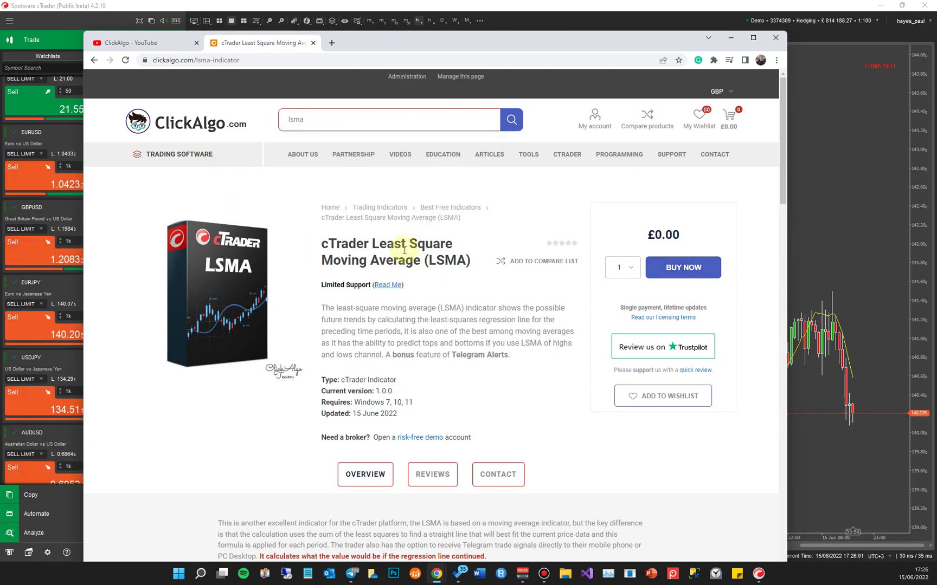
Step: Maximize Chrome to show the LSMA product page full screen
{"action": "left_click", "coordinate": [754, 37]}
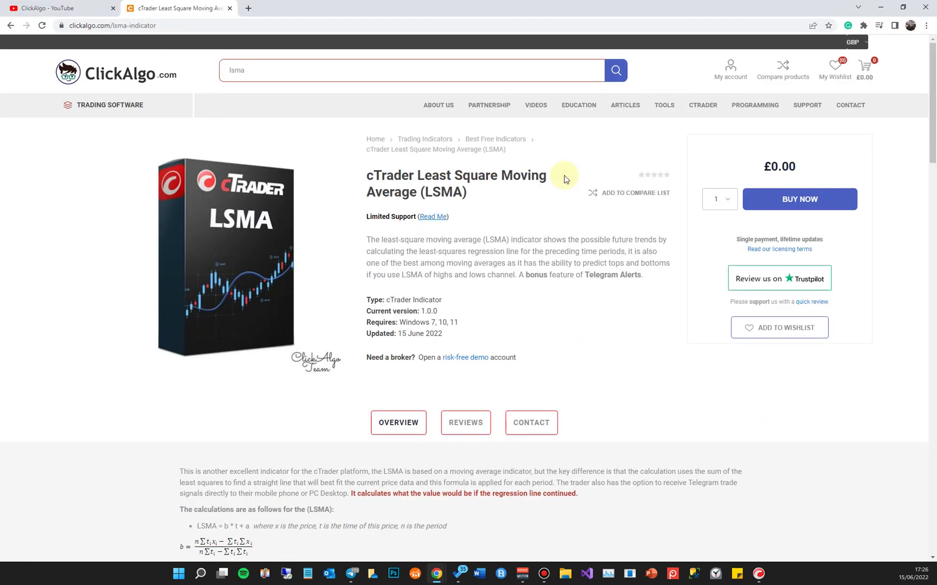
{"action": "scroll", "coordinate": [565, 179], "scroll_direction": "down", "scroll_amount": 1}
{"action": "scroll", "coordinate": [565, 178], "scroll_direction": "down", "scroll_amount": 2}
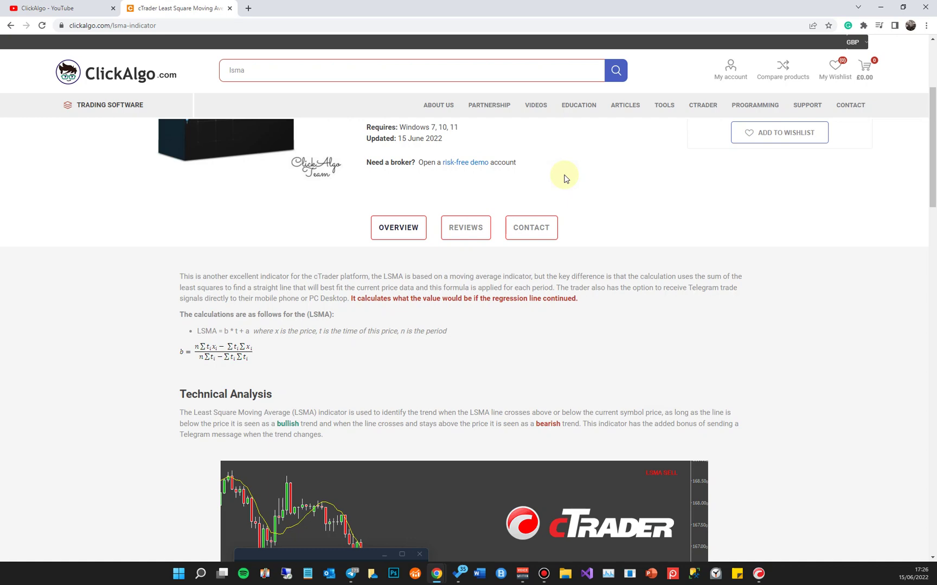
{"action": "scroll", "coordinate": [397, 182], "scroll_direction": "down", "scroll_amount": 2}
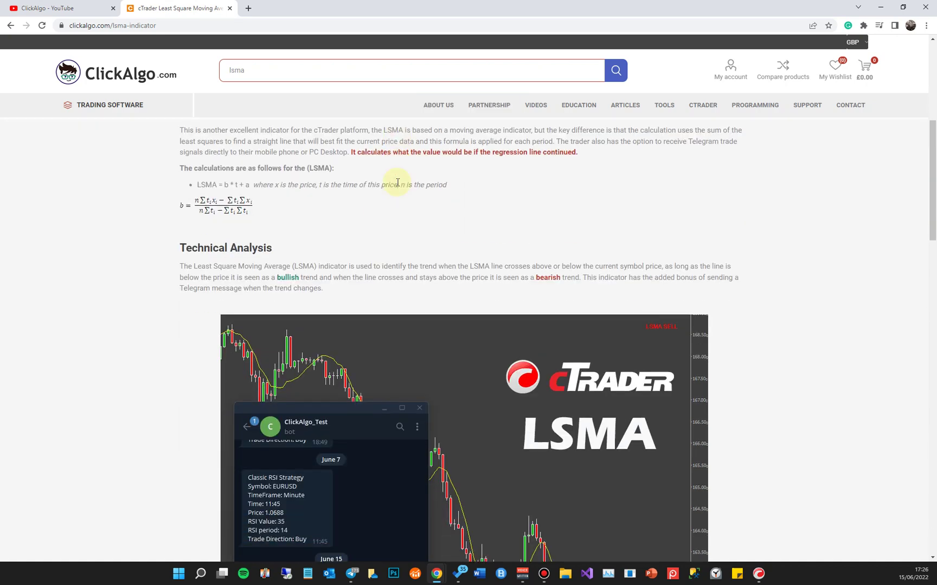
{"action": "scroll", "coordinate": [398, 183], "scroll_direction": "down", "scroll_amount": 3}
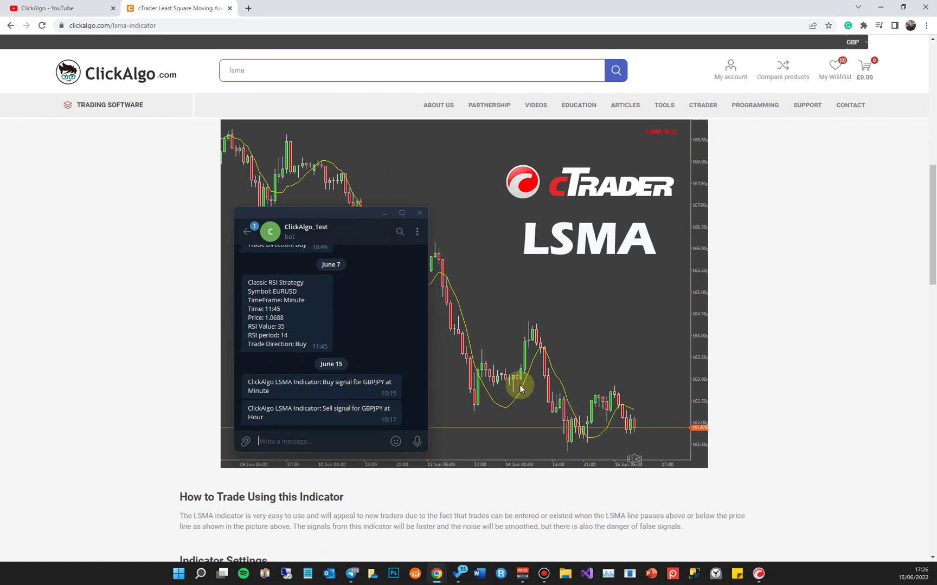
{"action": "scroll", "coordinate": [519, 385], "scroll_direction": "down", "scroll_amount": 3}
{"action": "scroll", "coordinate": [519, 385], "scroll_direction": "down", "scroll_amount": 2}
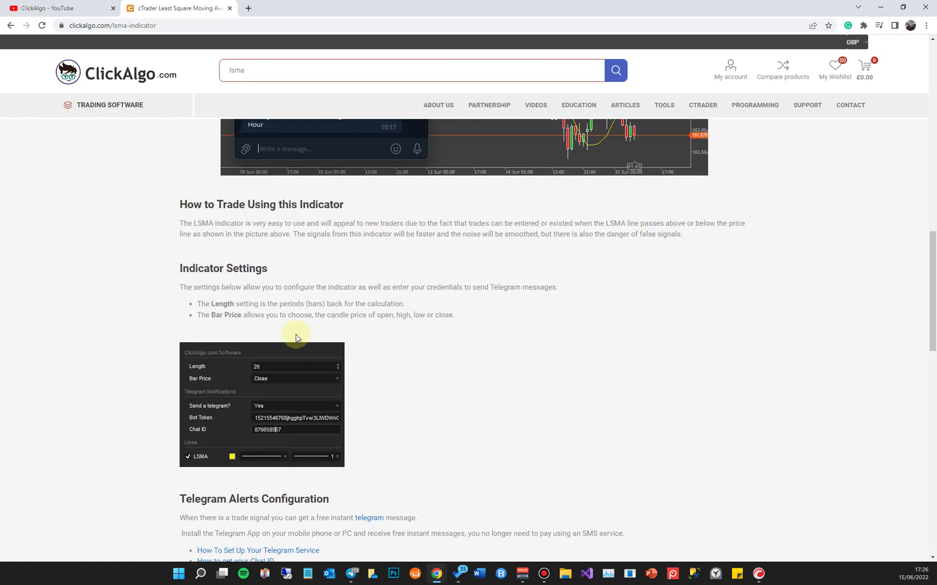
{"action": "scroll", "coordinate": [283, 423], "scroll_direction": "down", "scroll_amount": 2}
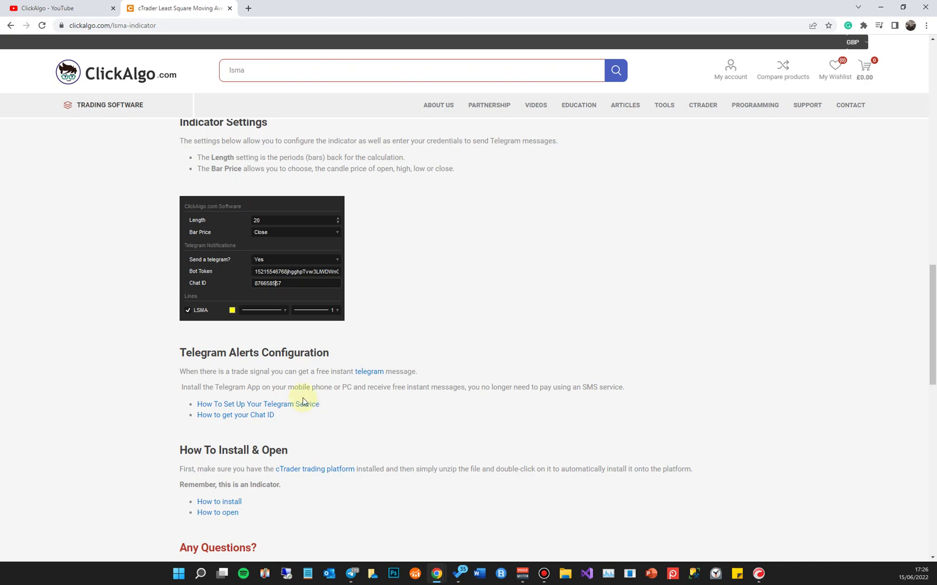
{"action": "scroll", "coordinate": [307, 369], "scroll_direction": "down", "scroll_amount": 2}
{"action": "scroll", "coordinate": [310, 366], "scroll_direction": "down", "scroll_amount": 1}
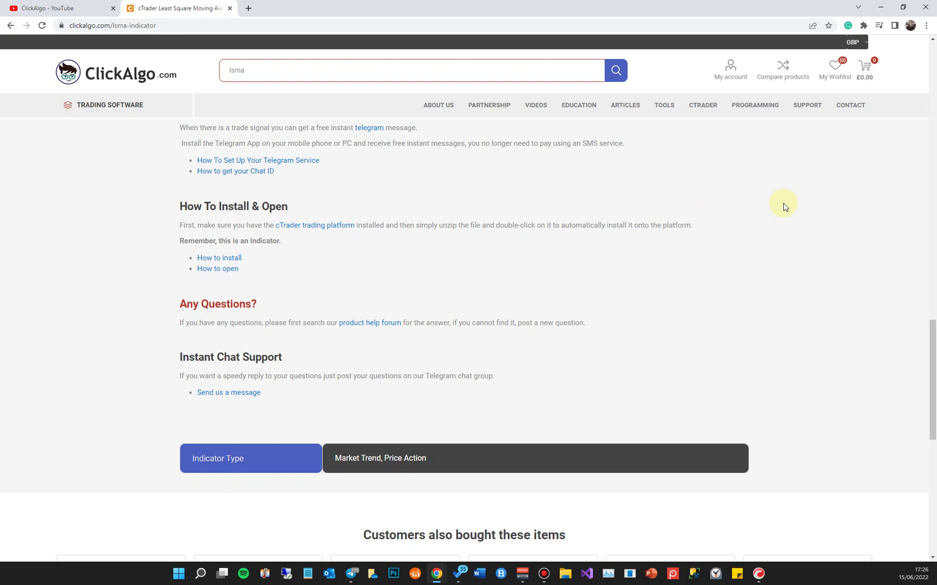
{"action": "scroll", "coordinate": [783, 207], "scroll_direction": "up", "scroll_amount": 3}
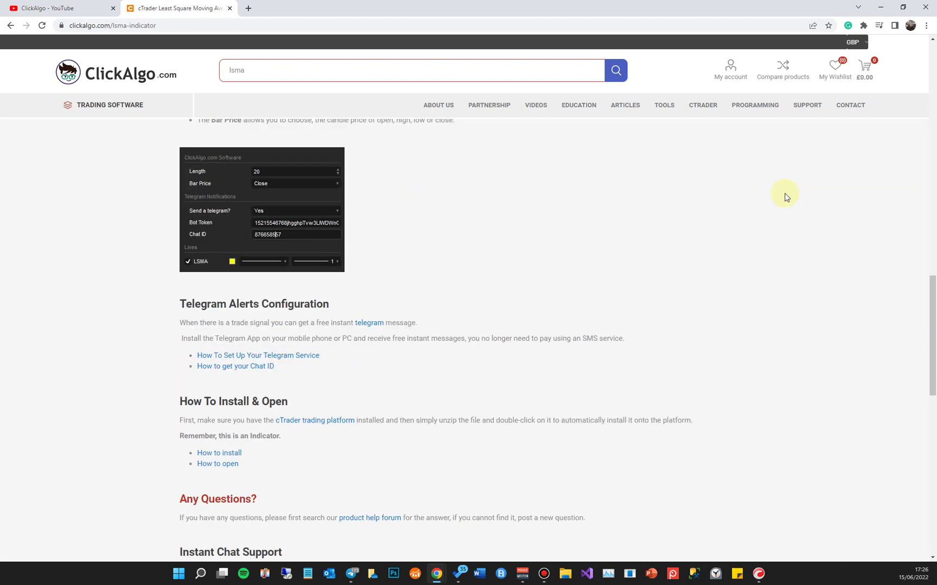
Step: Minimize Chrome to return to the cTrader EURJPY chart with its LSMA line
{"action": "left_click", "coordinate": [881, 7]}
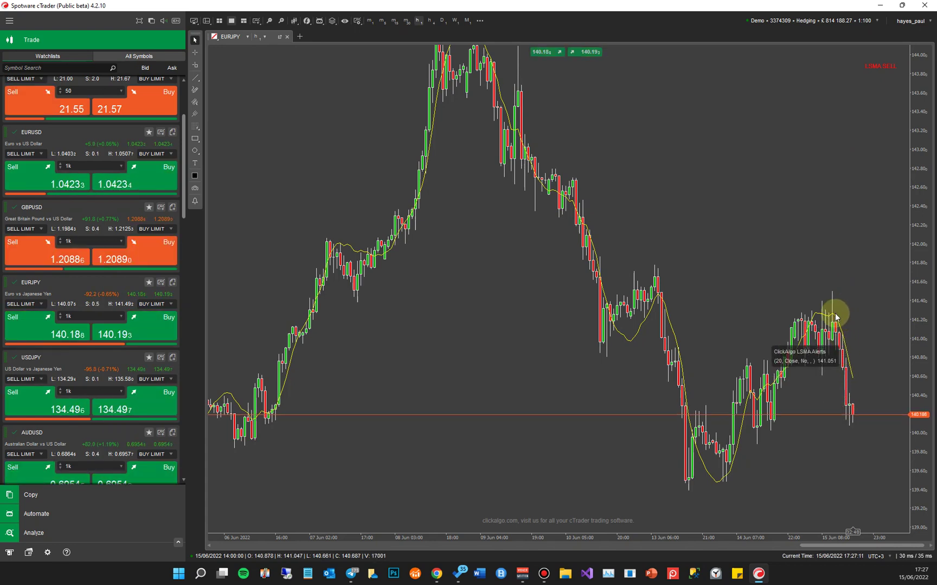
Step: Change the LSMA line's settings to Length 50 and High bar price
{"action": "double_click", "coordinate": [590, 238]}
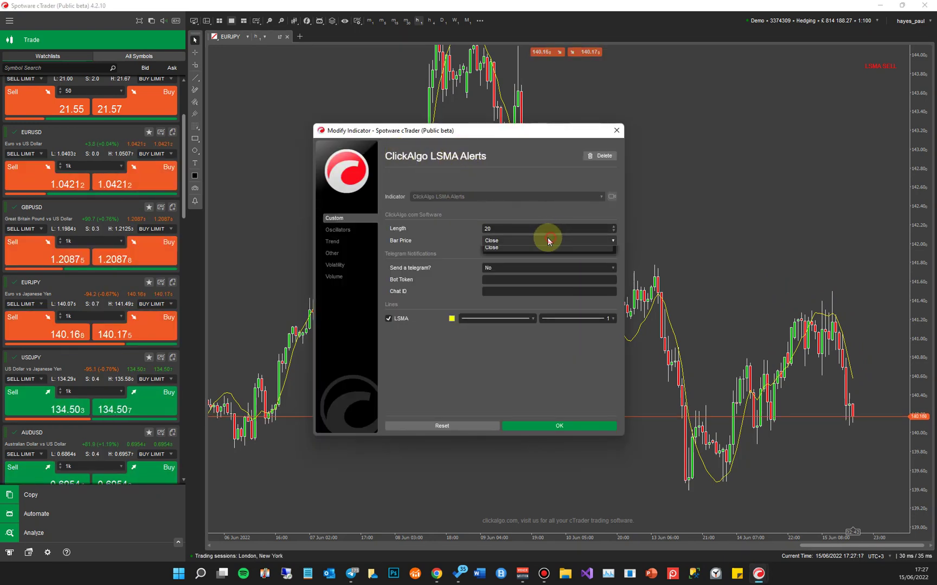
{"action": "left_click", "coordinate": [495, 260]}
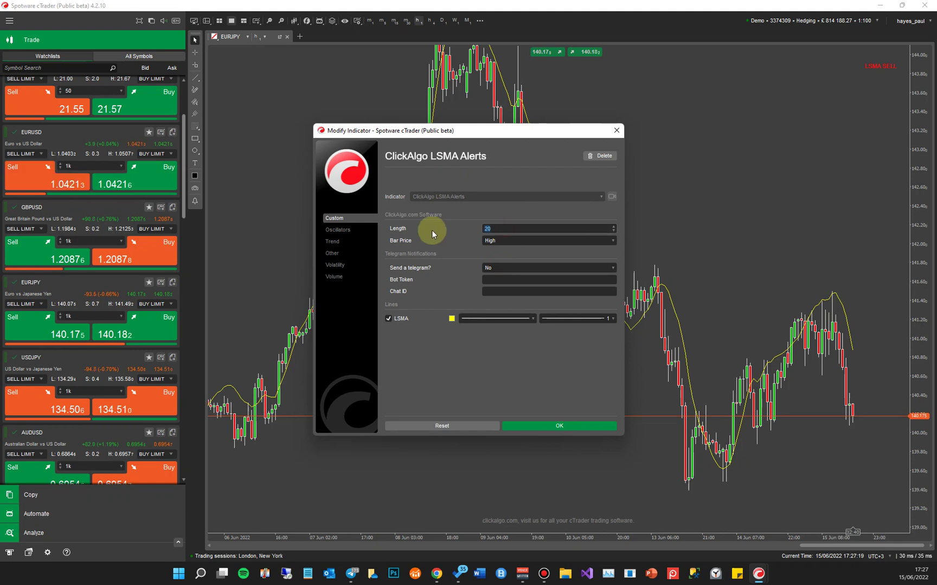
{"action": "type", "text": "50"}
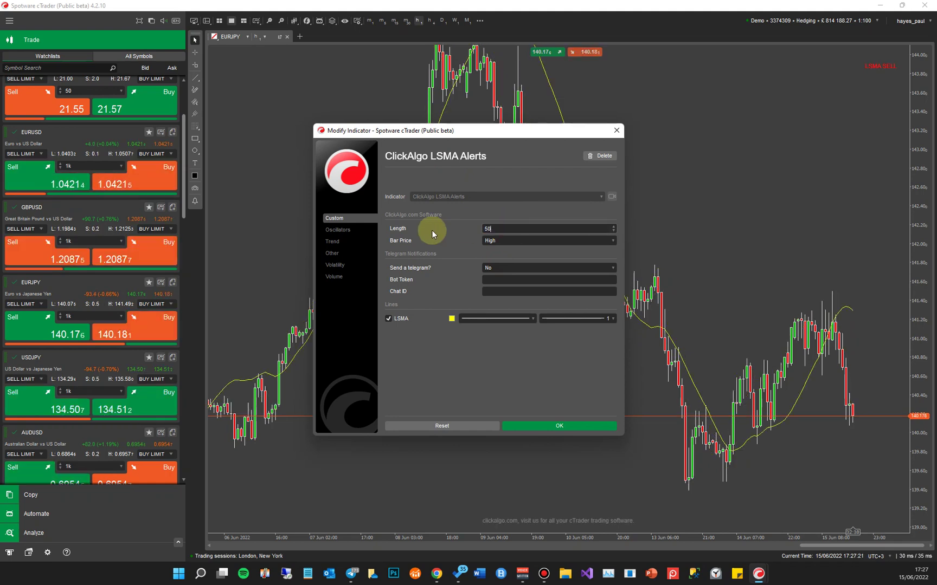
{"action": "left_click", "coordinate": [548, 426]}
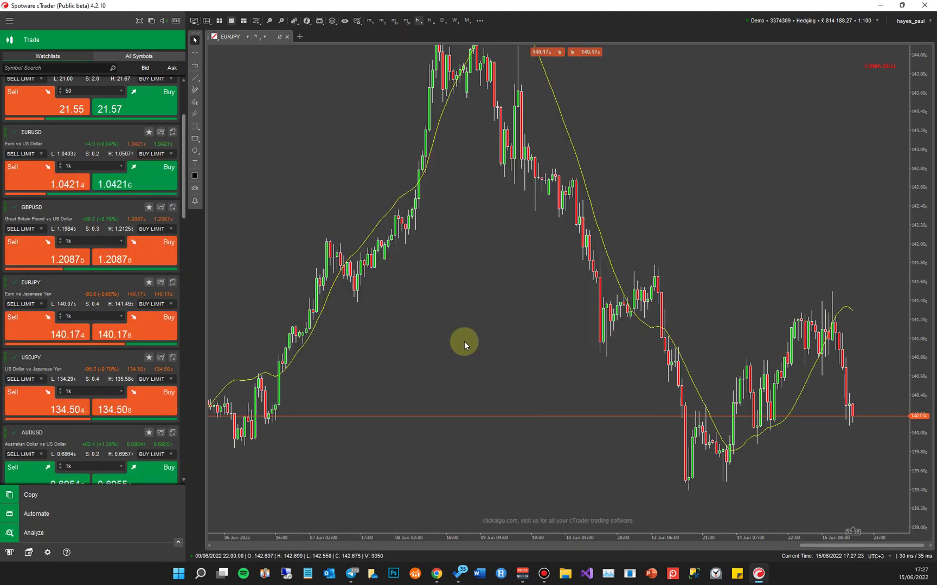